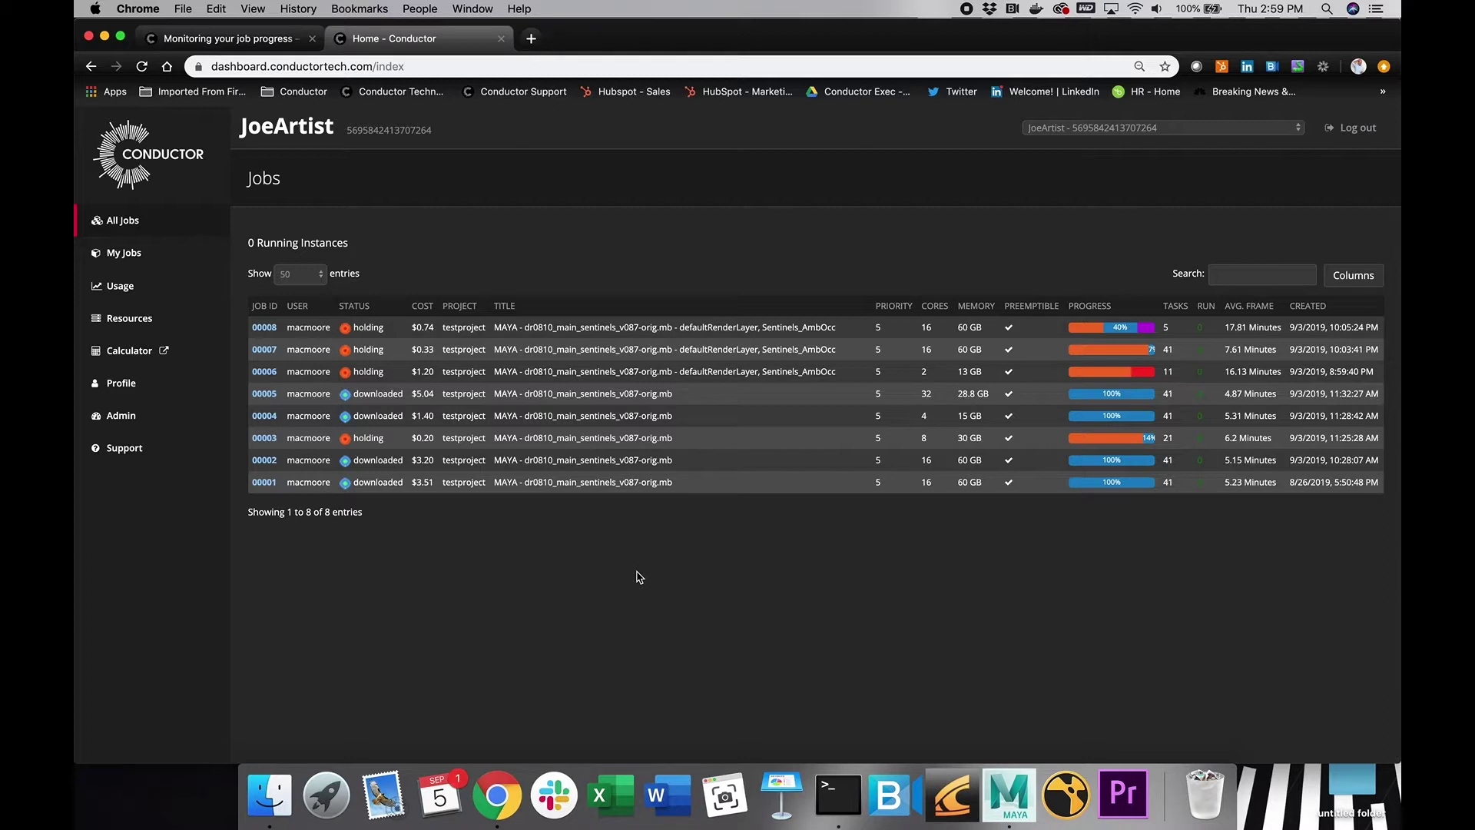
Step: Open the details of job 00006 to review its status description and failed tasks, and return to the list of all jobs
{"action": "mouse_move", "coordinate": [1117, 357]}
{"action": "left_click", "coordinate": [266, 372]}
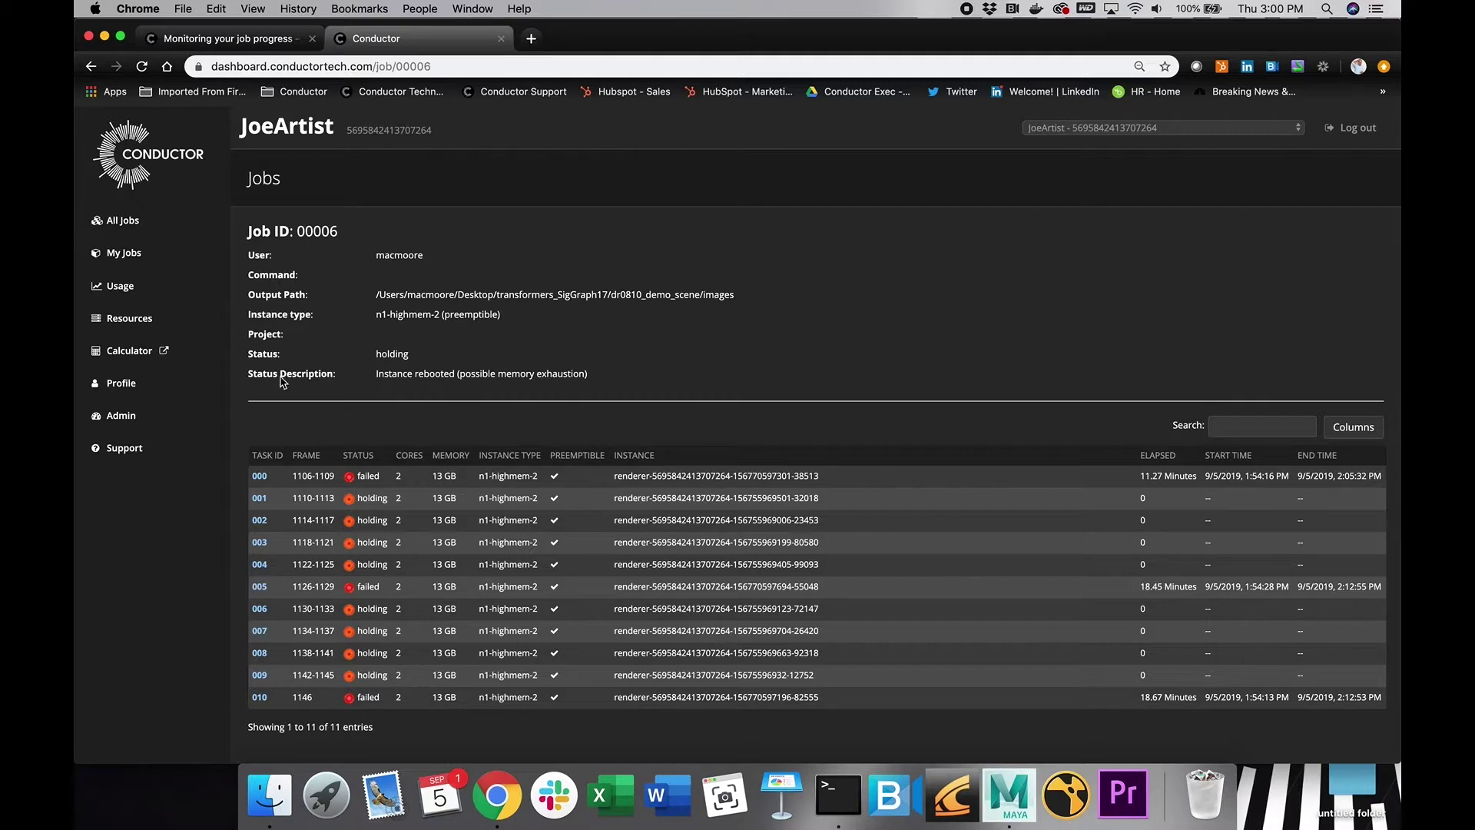
{"action": "left_click", "coordinate": [128, 225]}
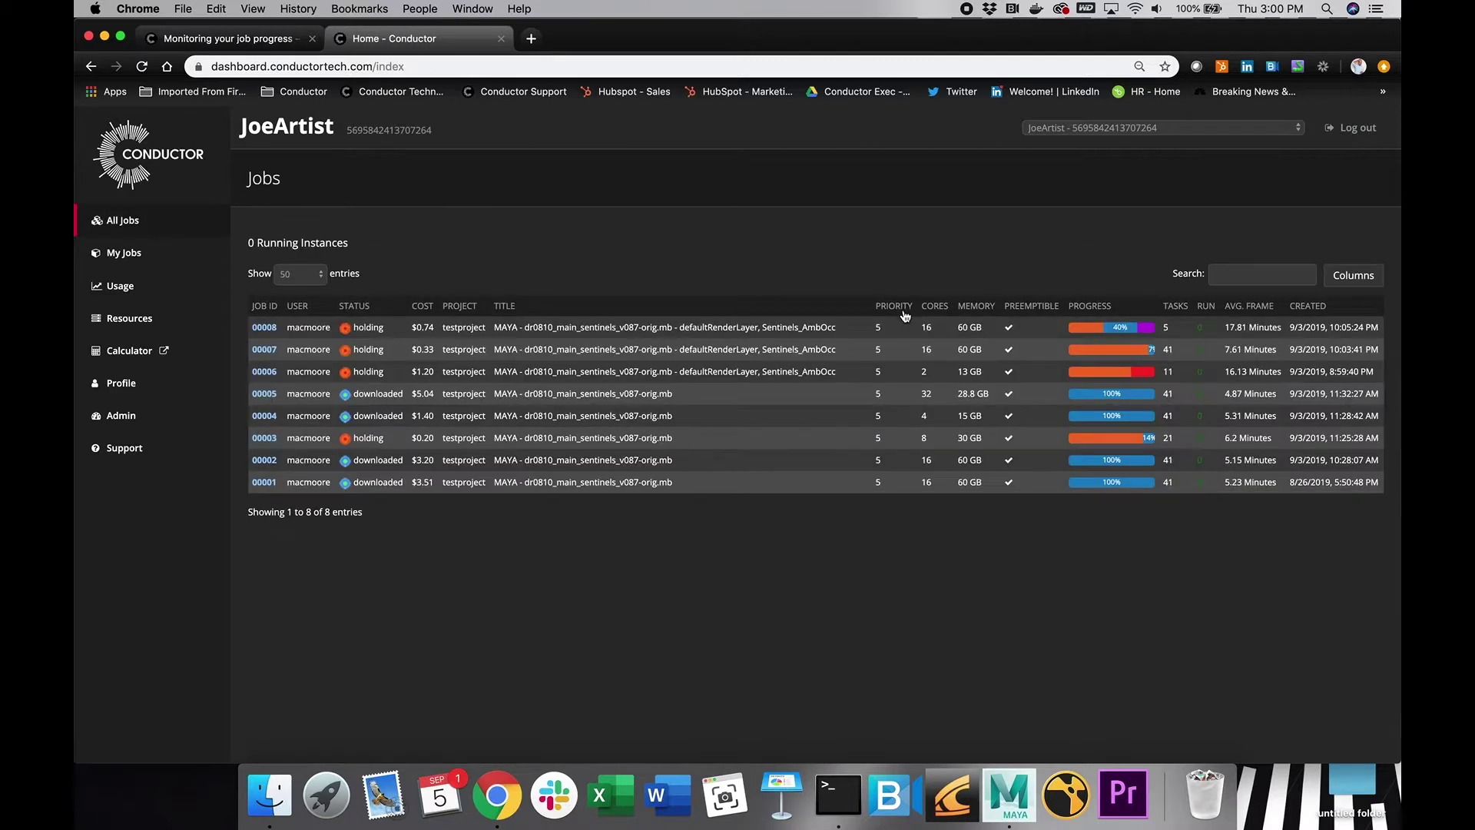
Step: Change the instance type of job 00006 to 4 cores and 26 GB of memory
{"action": "left_click", "coordinate": [905, 375]}
{"action": "right_click", "coordinate": [904, 375]}
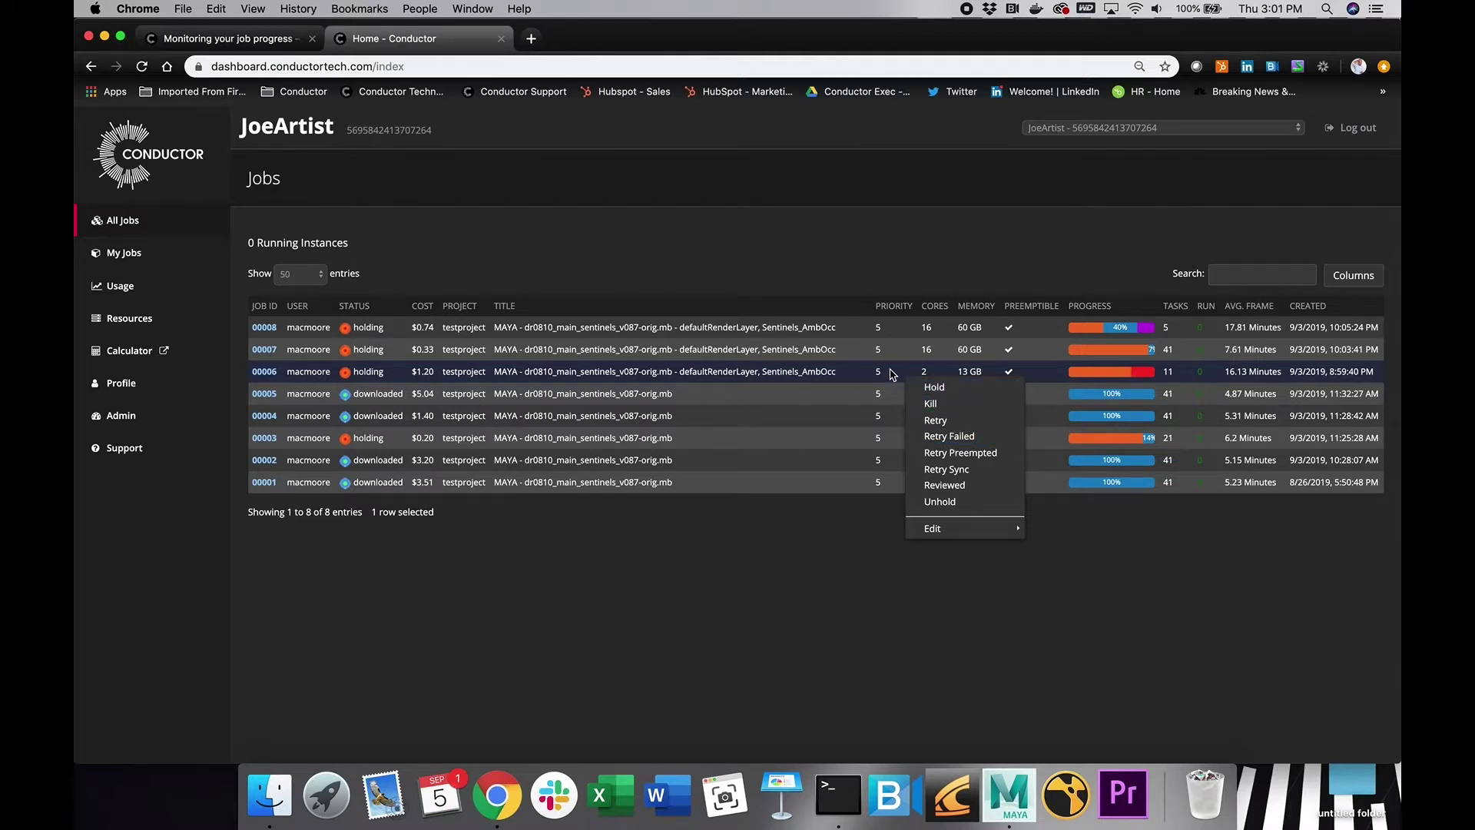
{"action": "mouse_move", "coordinate": [964, 529]}
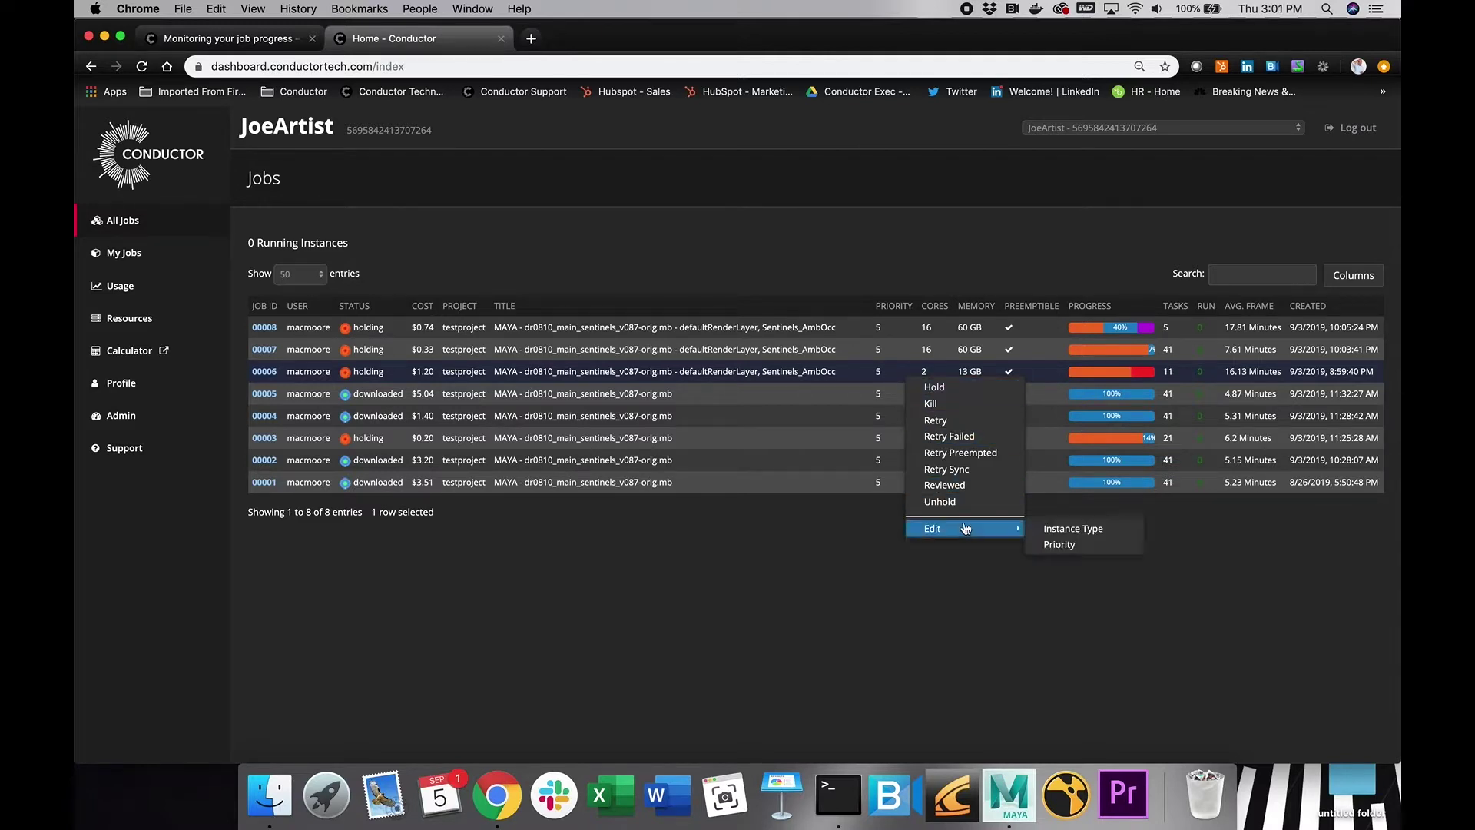
{"action": "left_click", "coordinate": [1074, 529]}
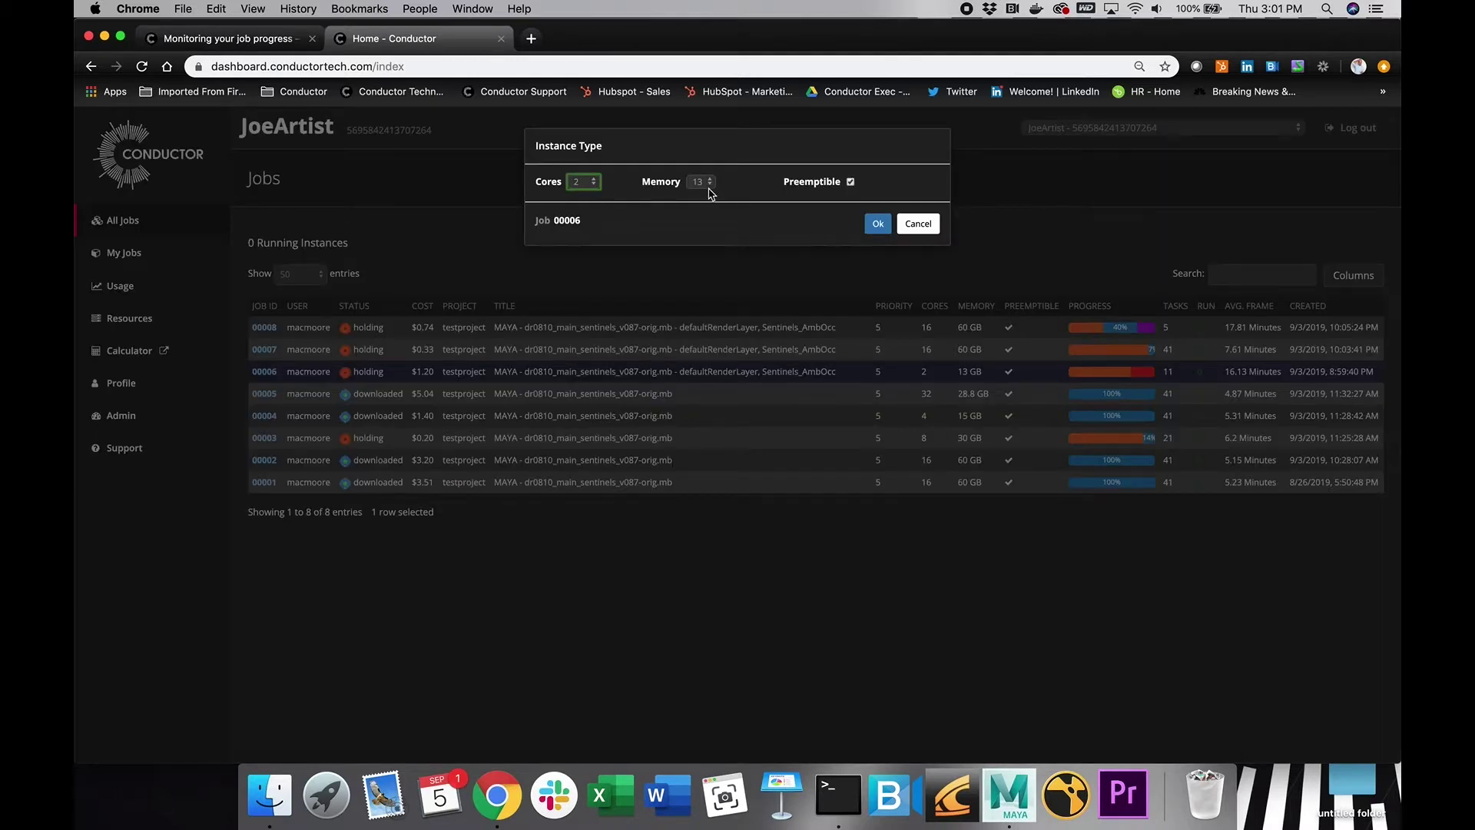
{"action": "left_click", "coordinate": [593, 180]}
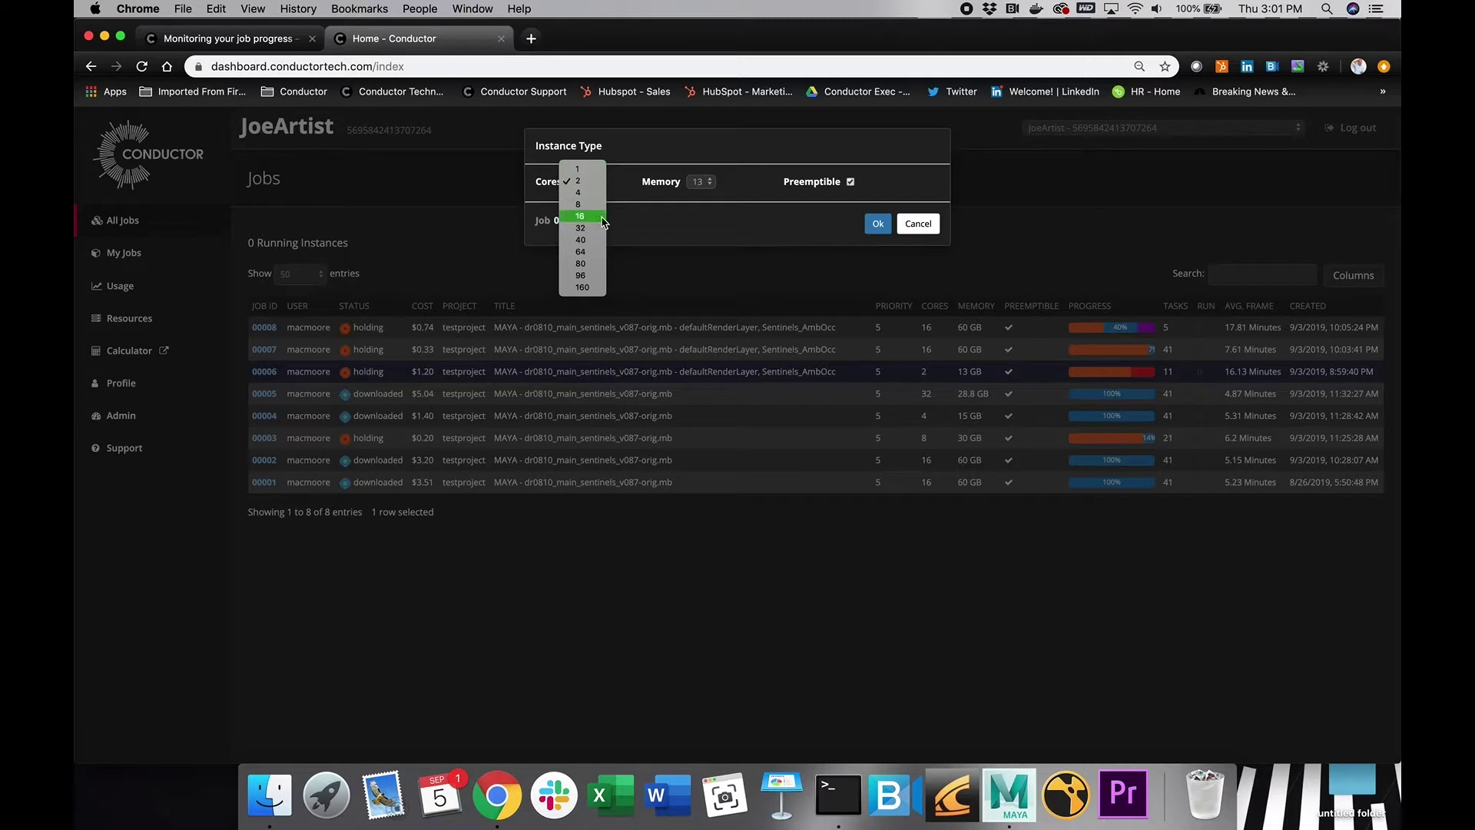
{"action": "left_click", "coordinate": [676, 181]}
{"action": "left_click", "coordinate": [707, 181]}
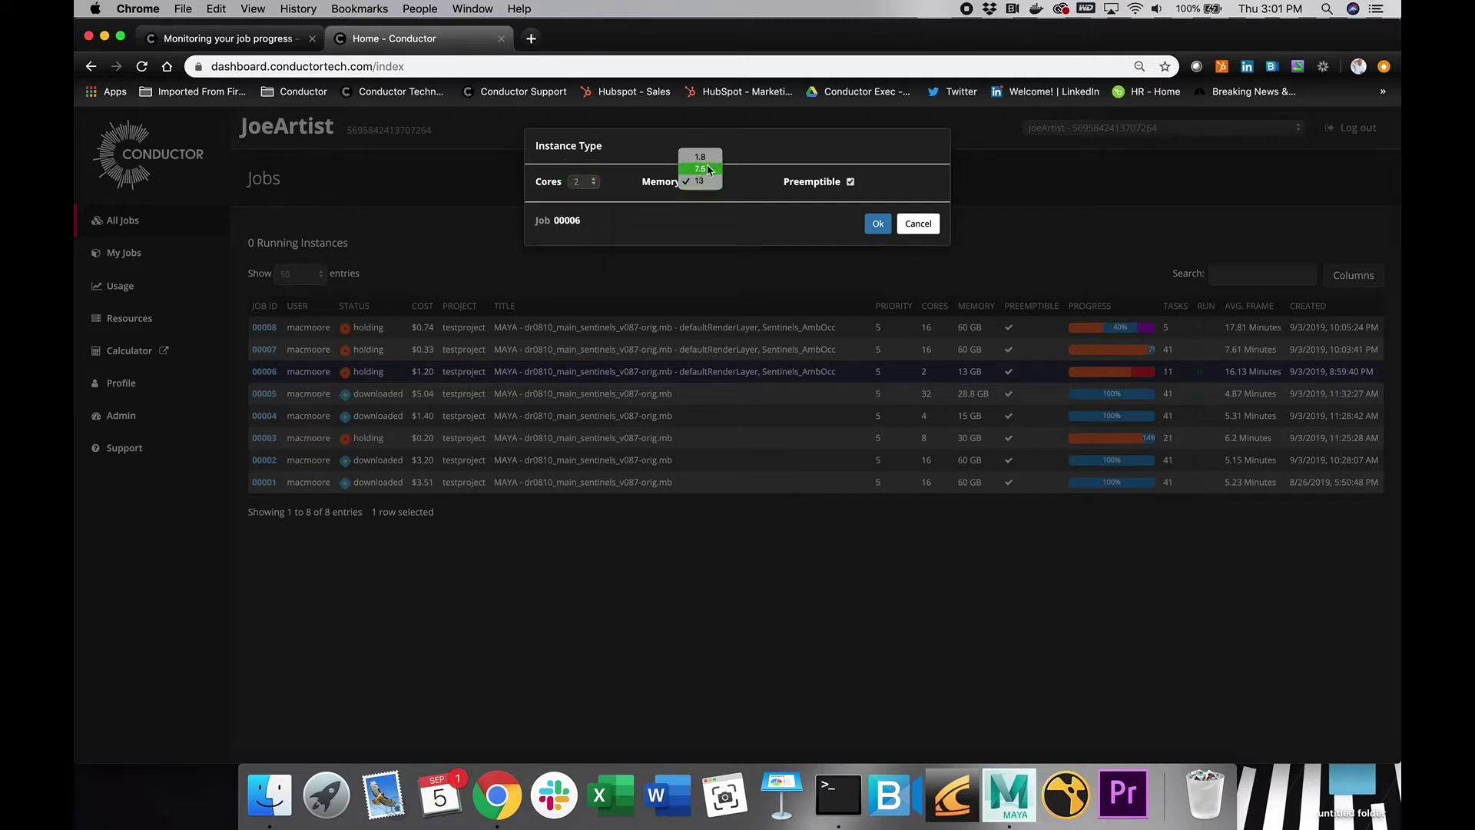
{"action": "left_click", "coordinate": [741, 187]}
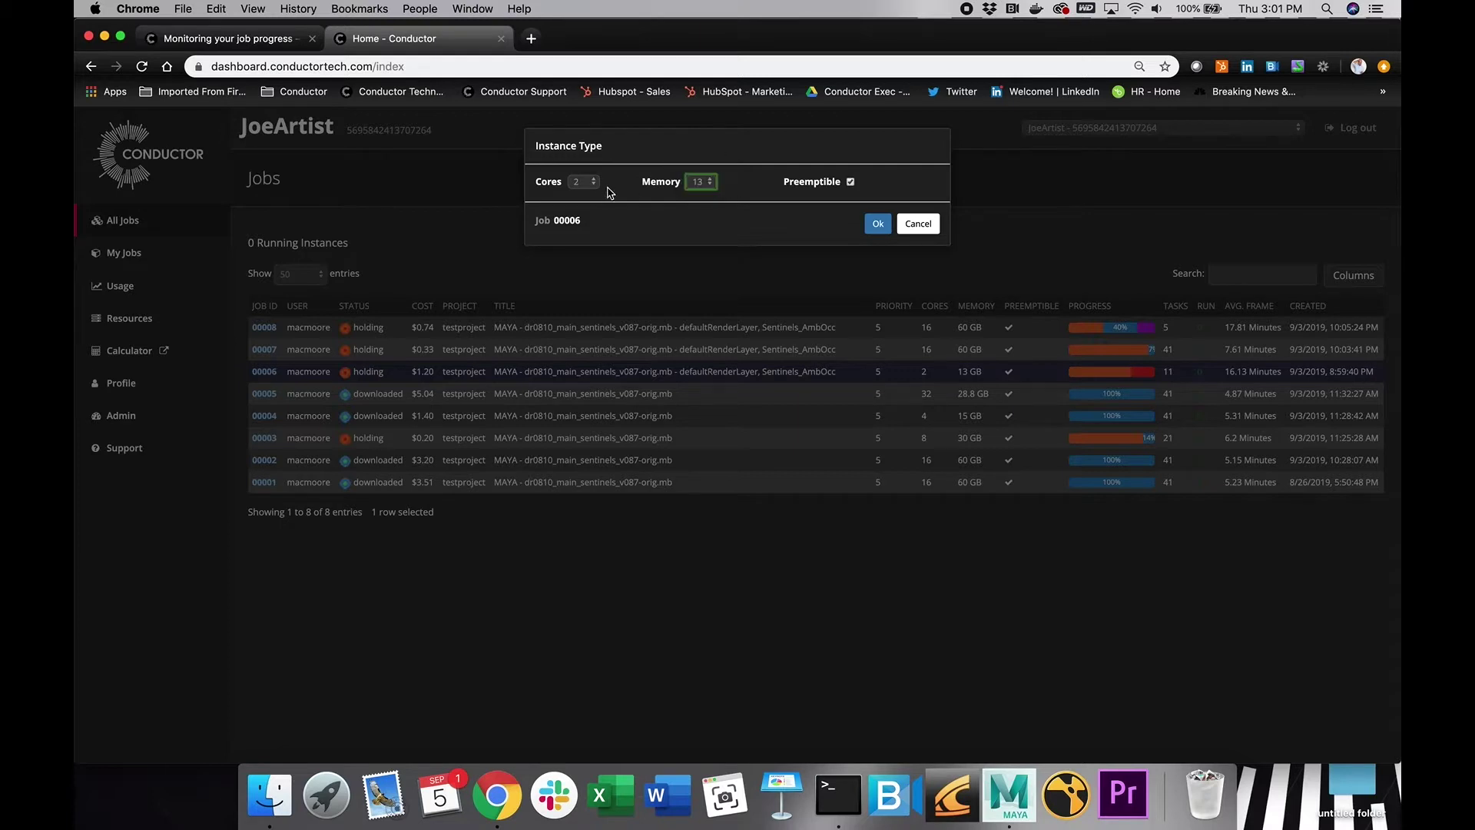
{"action": "left_click", "coordinate": [594, 187]}
{"action": "left_click", "coordinate": [593, 196]}
{"action": "left_click", "coordinate": [701, 183]}
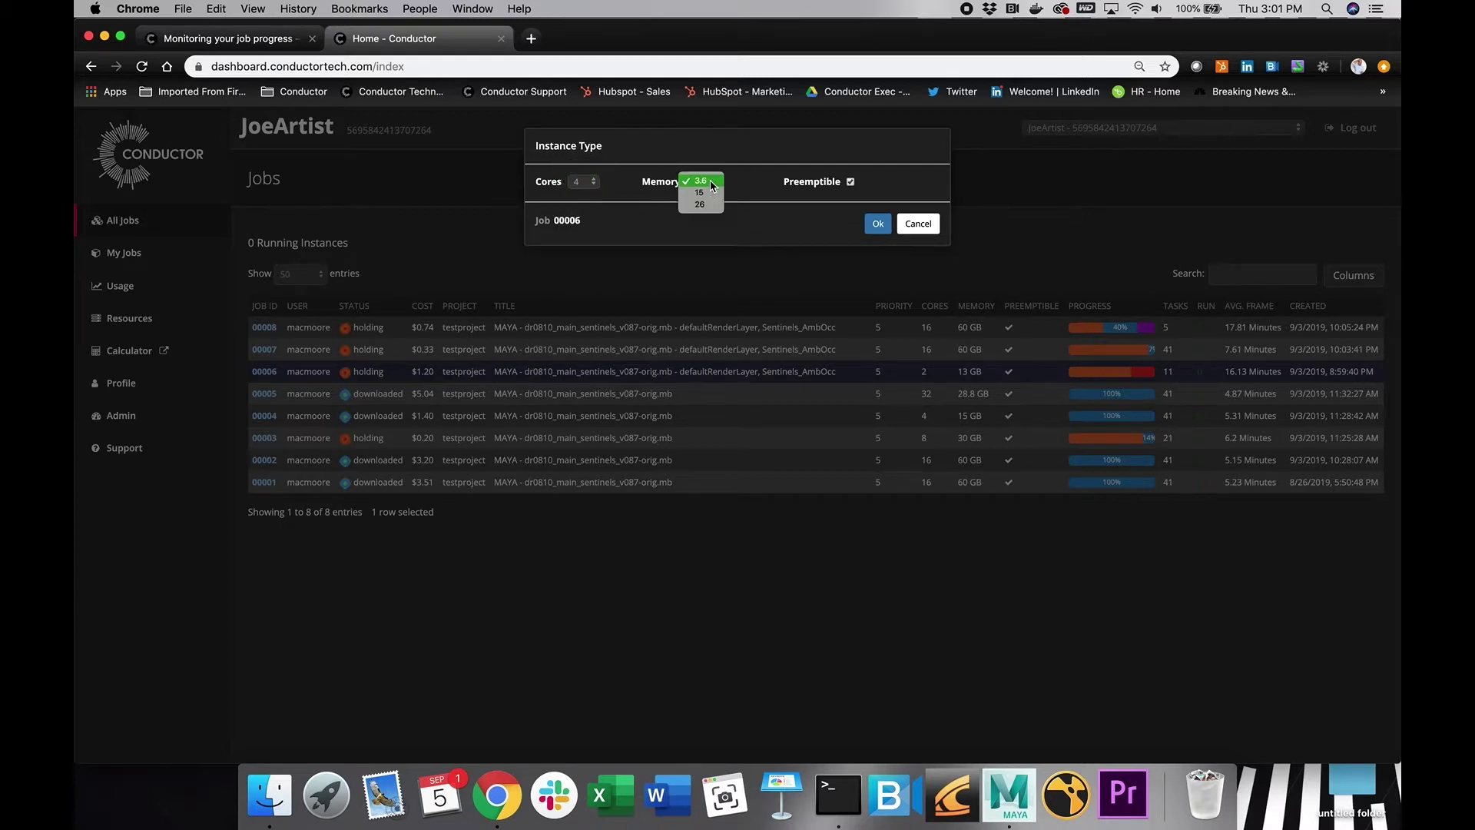
{"action": "left_click", "coordinate": [708, 207]}
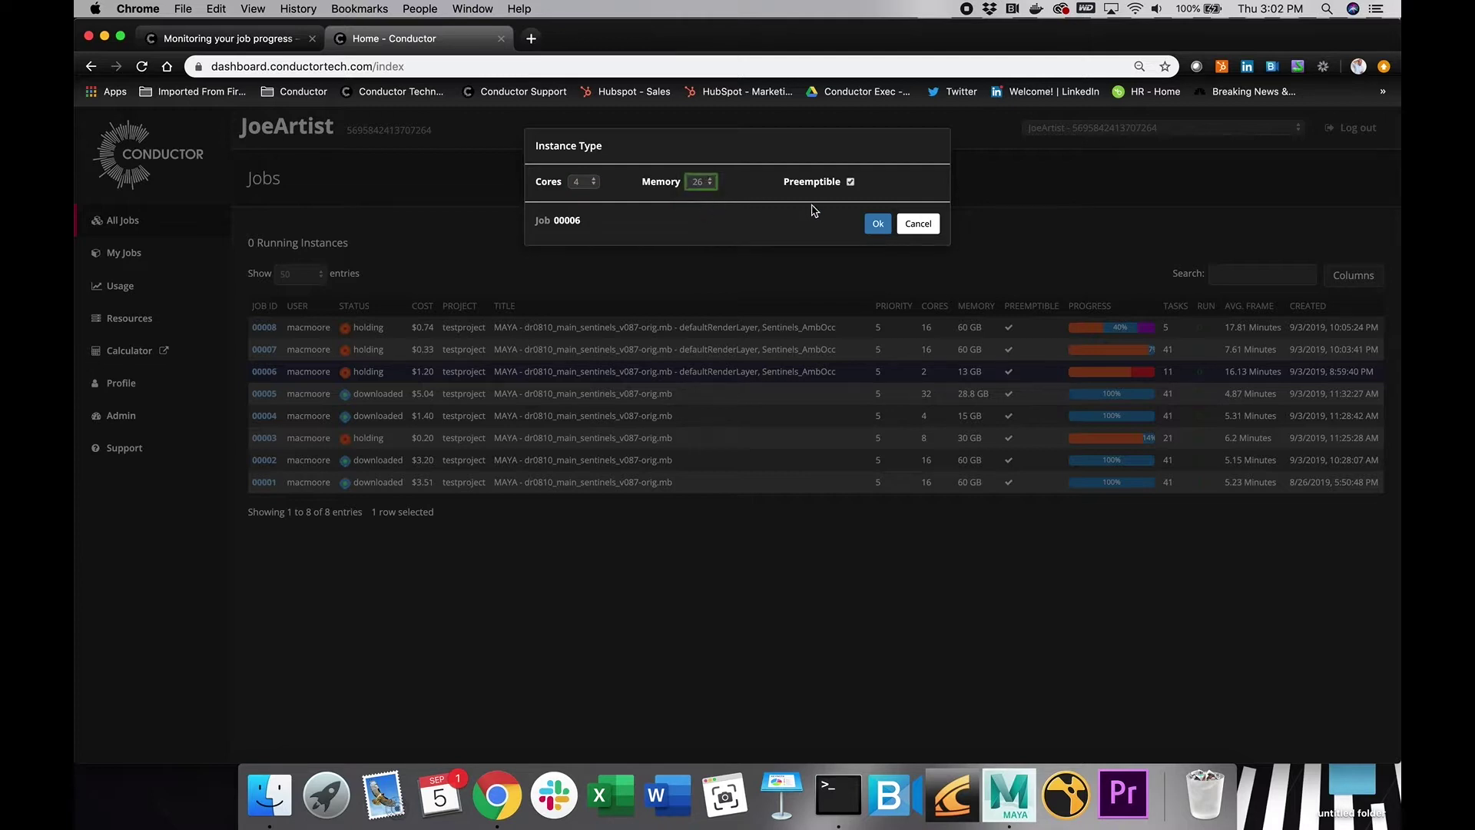
{"action": "left_click", "coordinate": [876, 223]}
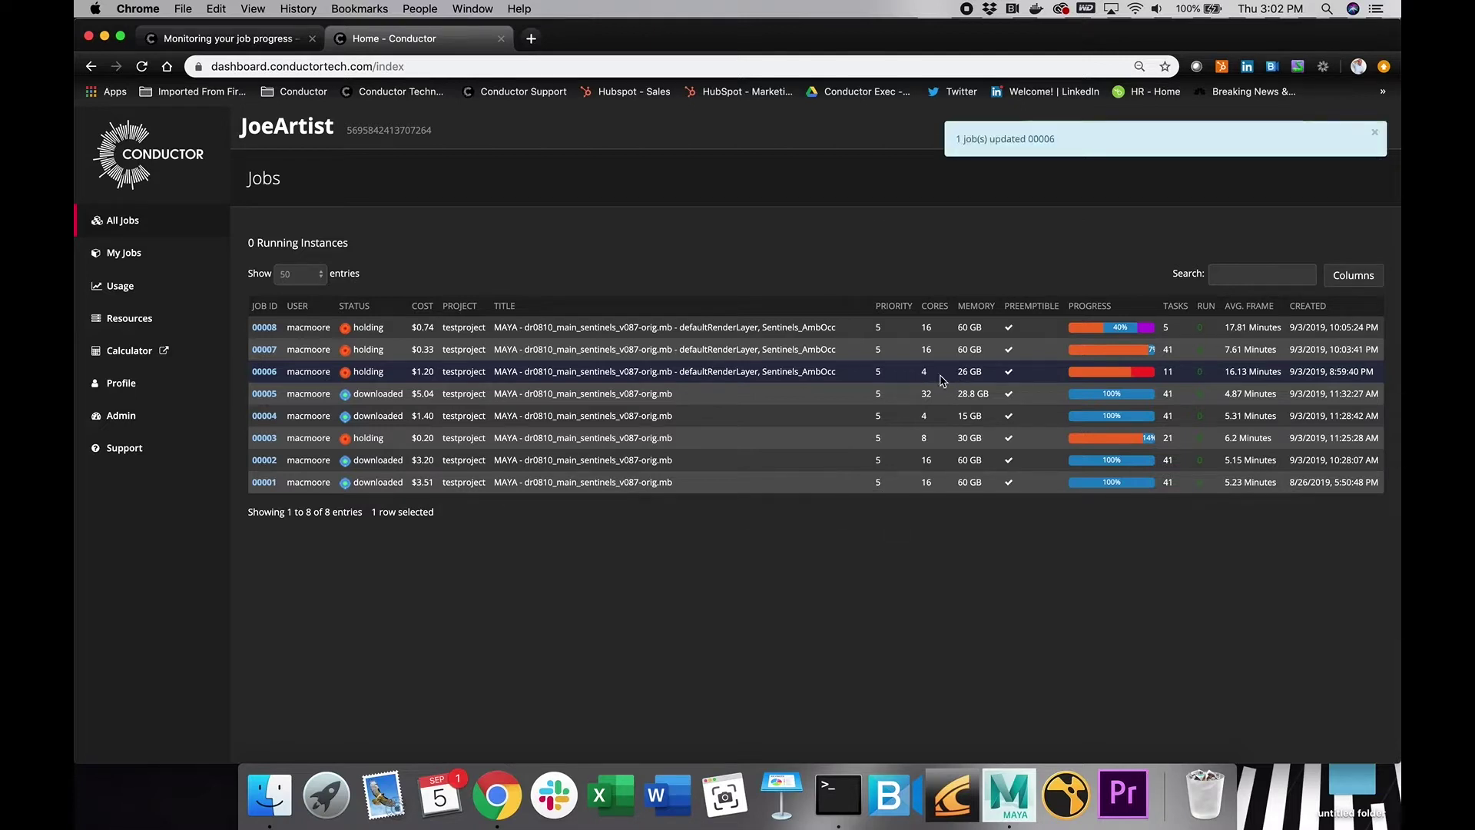
Step: Retry the failed tasks of job 00006 and confirm the request
{"action": "right_click", "coordinate": [859, 374]}
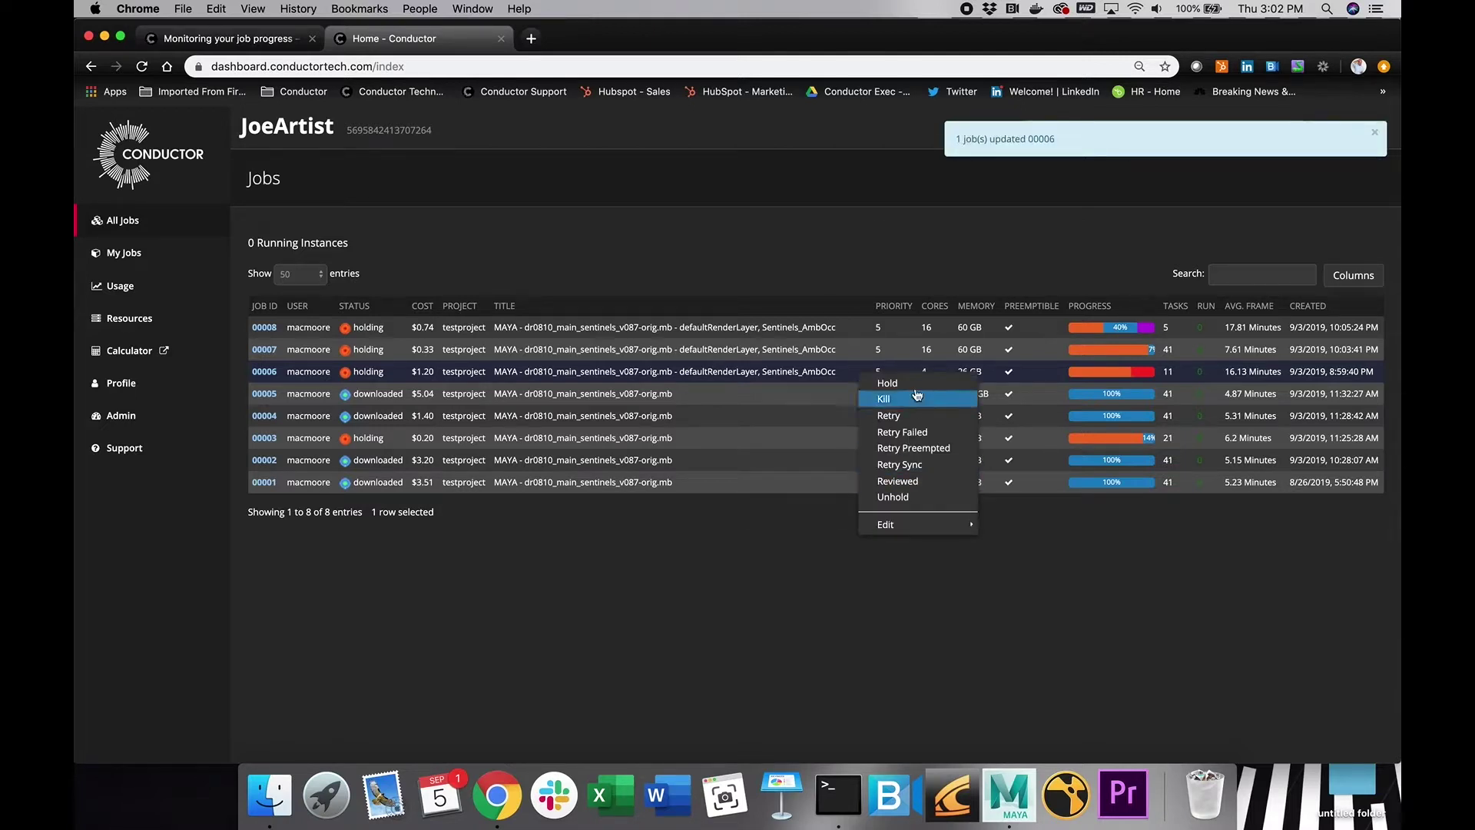
{"action": "left_click", "coordinate": [902, 431]}
{"action": "left_click", "coordinate": [875, 183]}
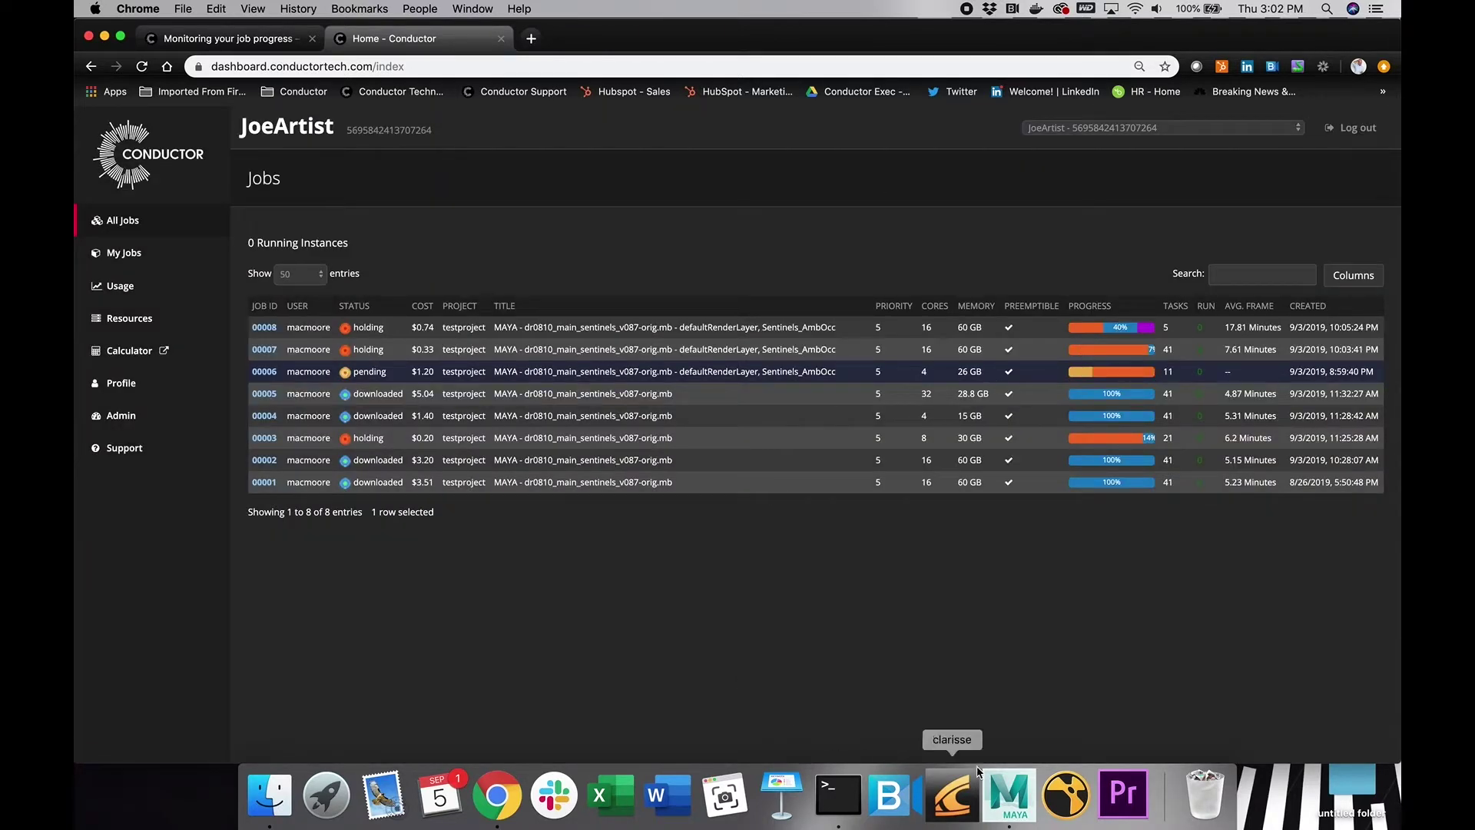
Step: Check the progress breakdown of job 00008 and retry its preempted tasks
{"action": "left_click", "coordinate": [1011, 797]}
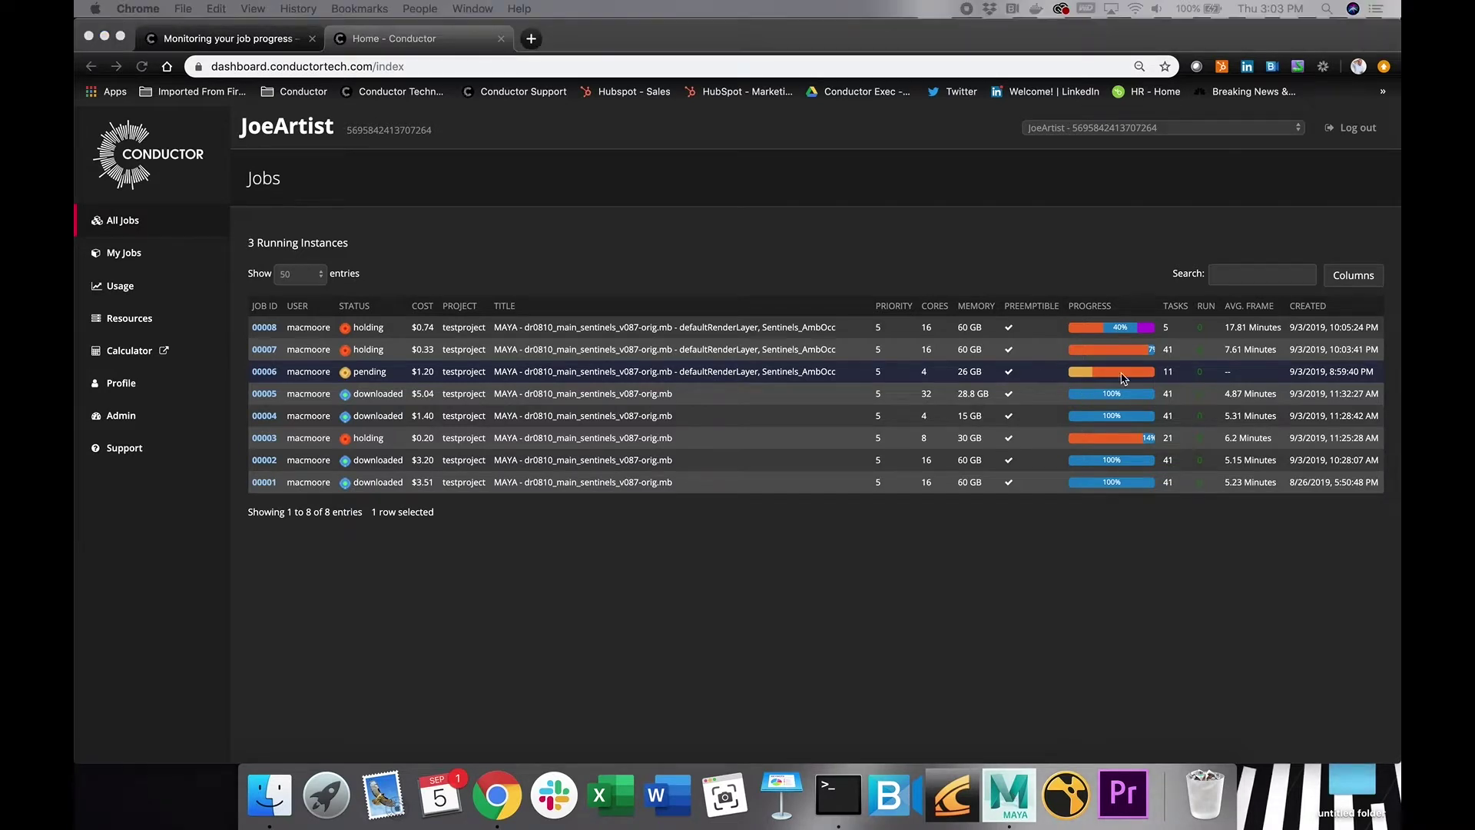
{"action": "left_click", "coordinate": [1147, 332]}
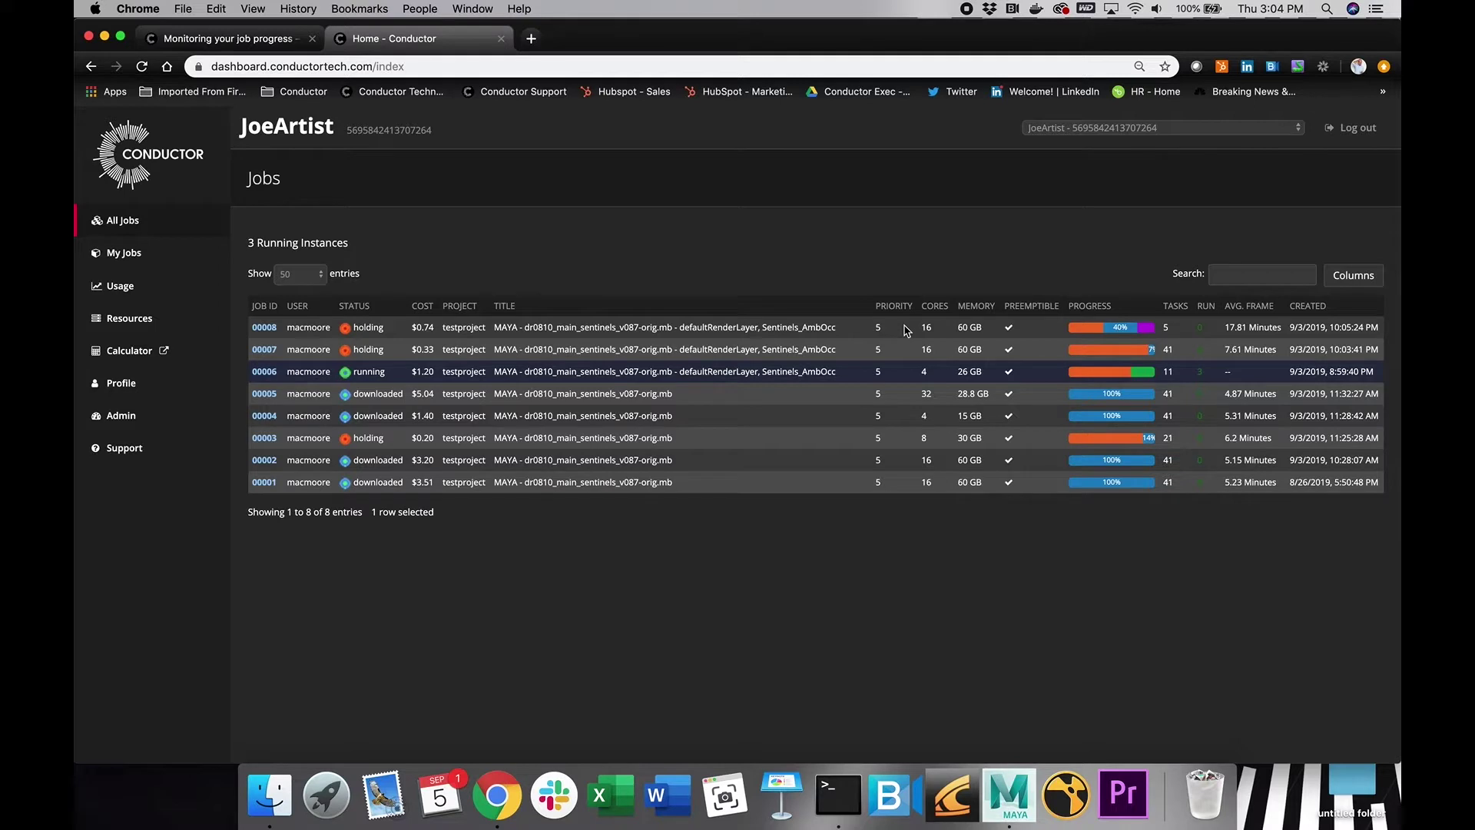
{"action": "mouse_move", "coordinate": [1154, 336]}
{"action": "left_click", "coordinate": [853, 325]}
{"action": "right_click", "coordinate": [851, 325]}
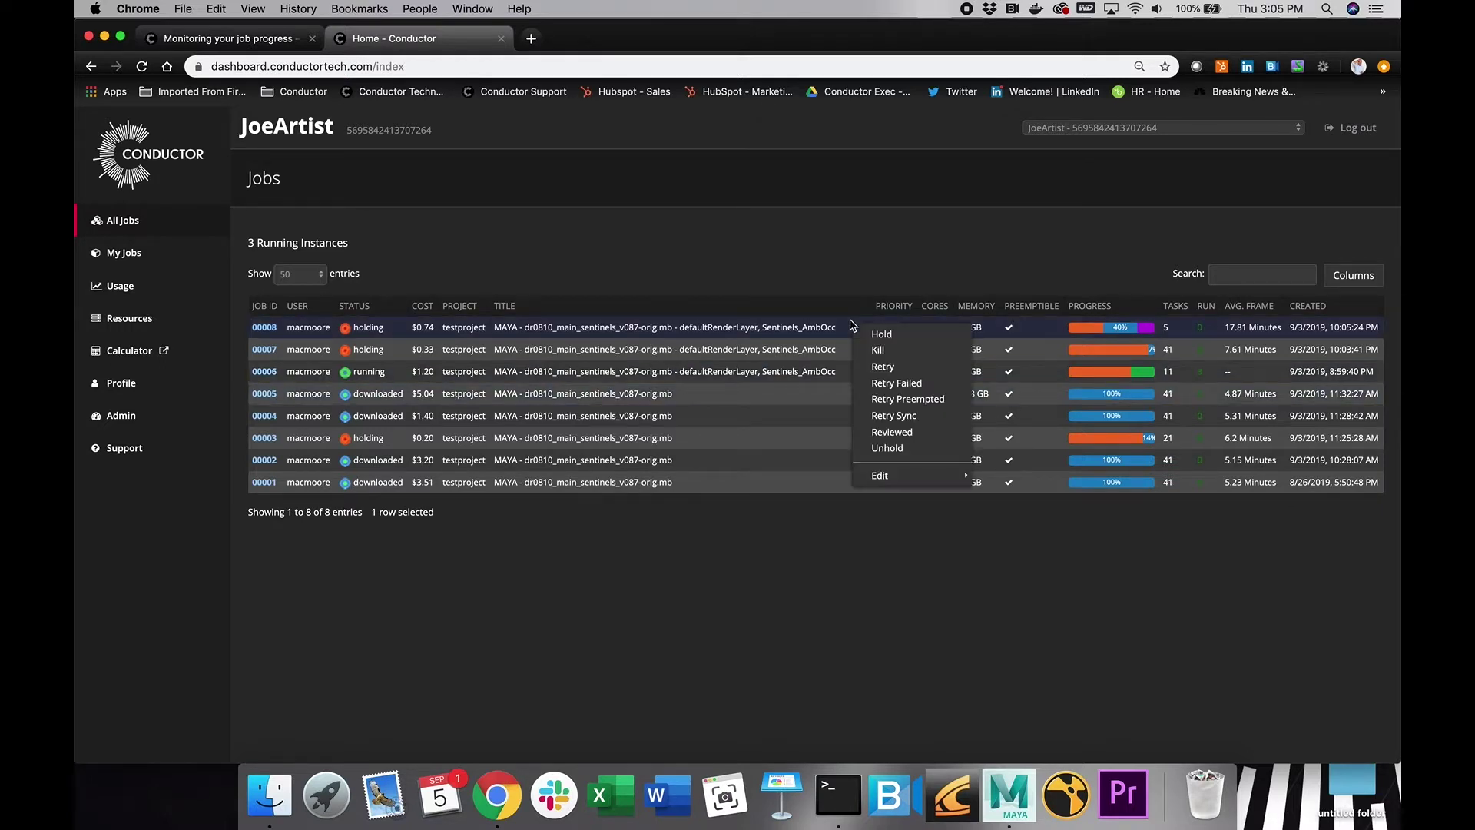
{"action": "left_click", "coordinate": [894, 400]}
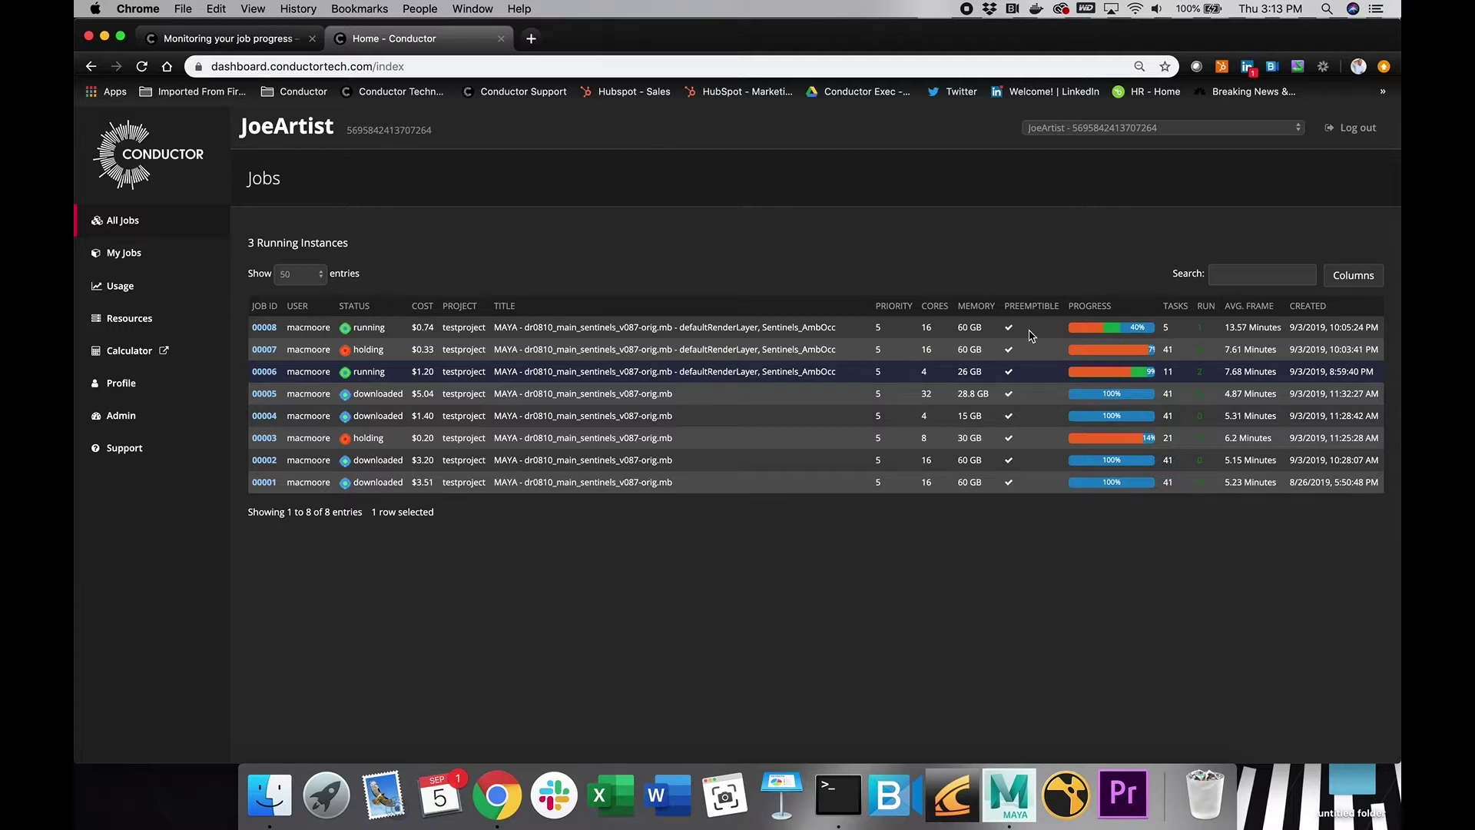
Step: Switch to the Conductor submitter in Maya and adjust the Auto Retry count for preempted tasks, raising it to 5
{"action": "mouse_move", "coordinate": [1081, 333]}
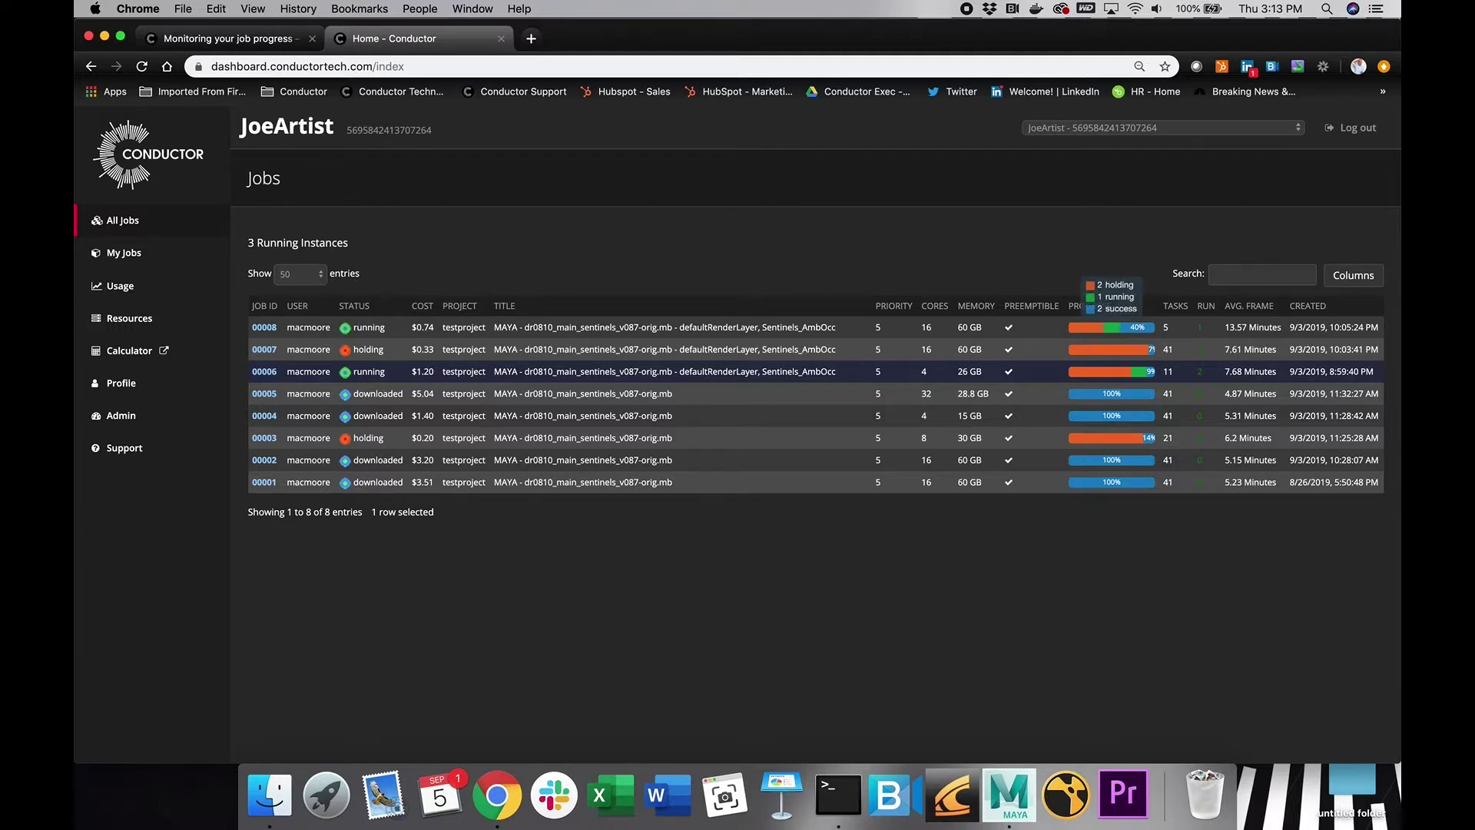
{"action": "left_click_drag", "start_coordinate": [1400, 223], "coordinate": [760, 195]}
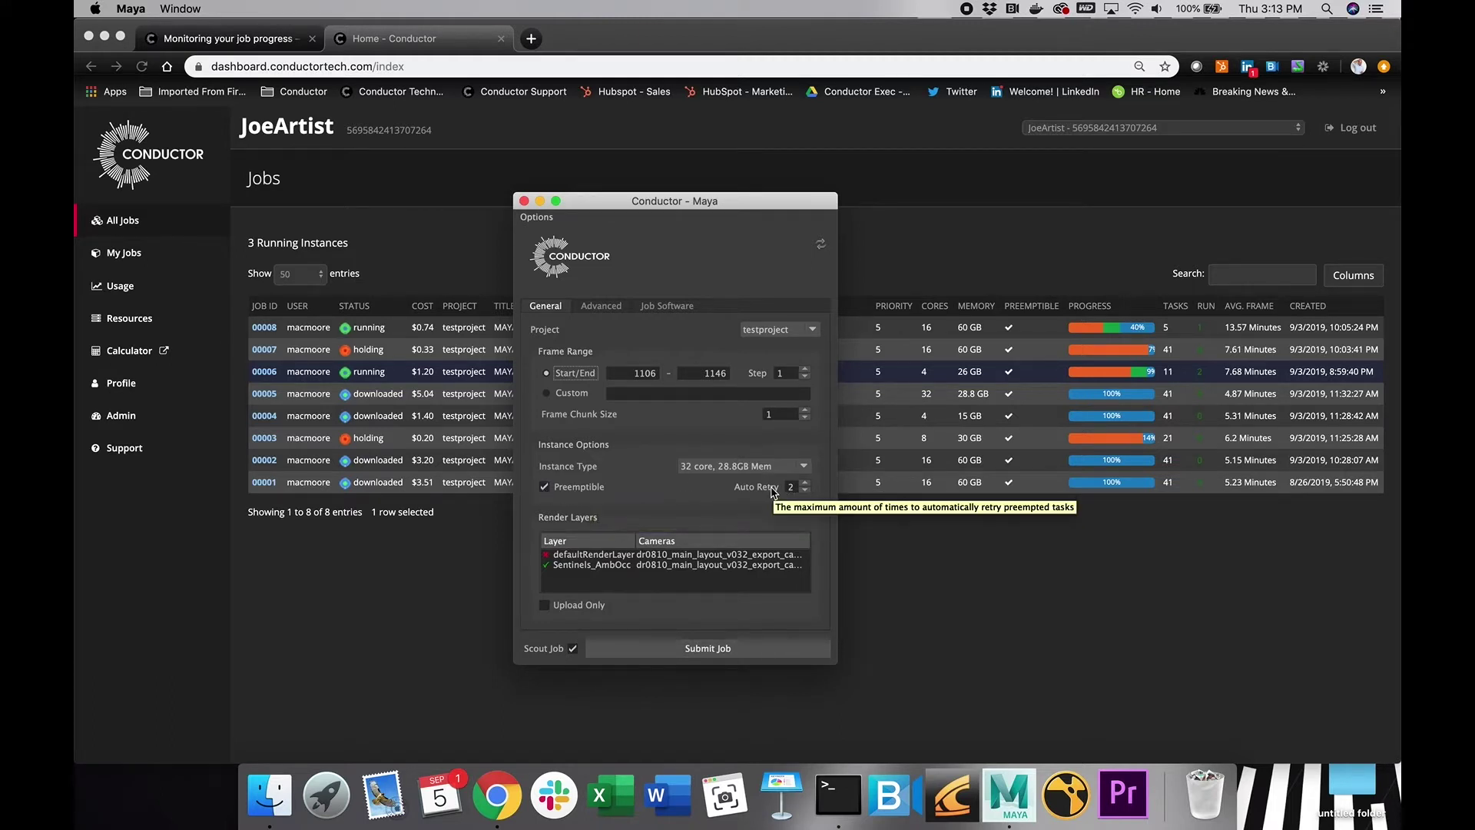
{"action": "left_click", "coordinate": [804, 483]}
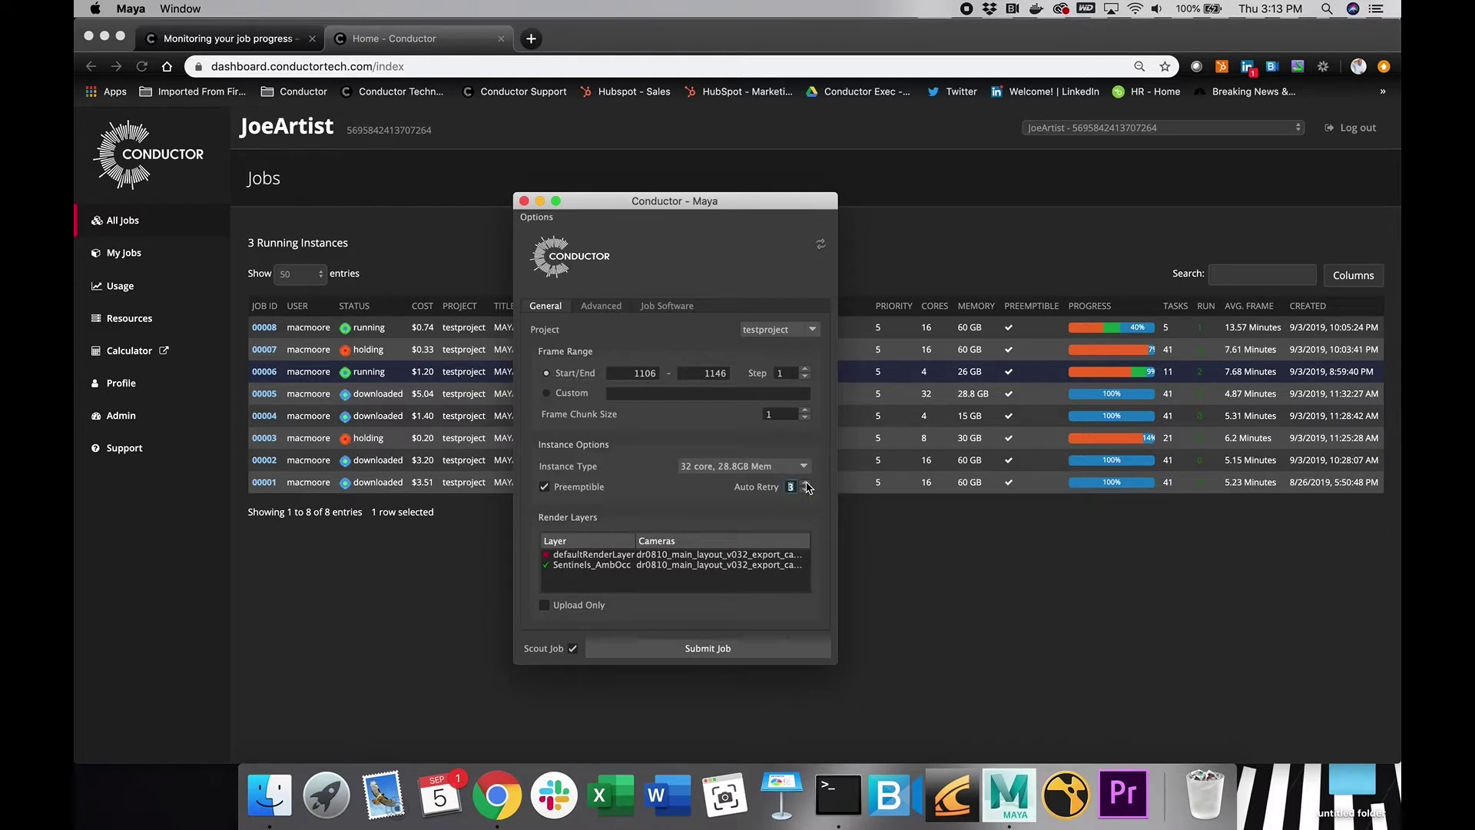
{"action": "left_click", "coordinate": [806, 492]}
{"action": "left_click", "coordinate": [806, 484]}
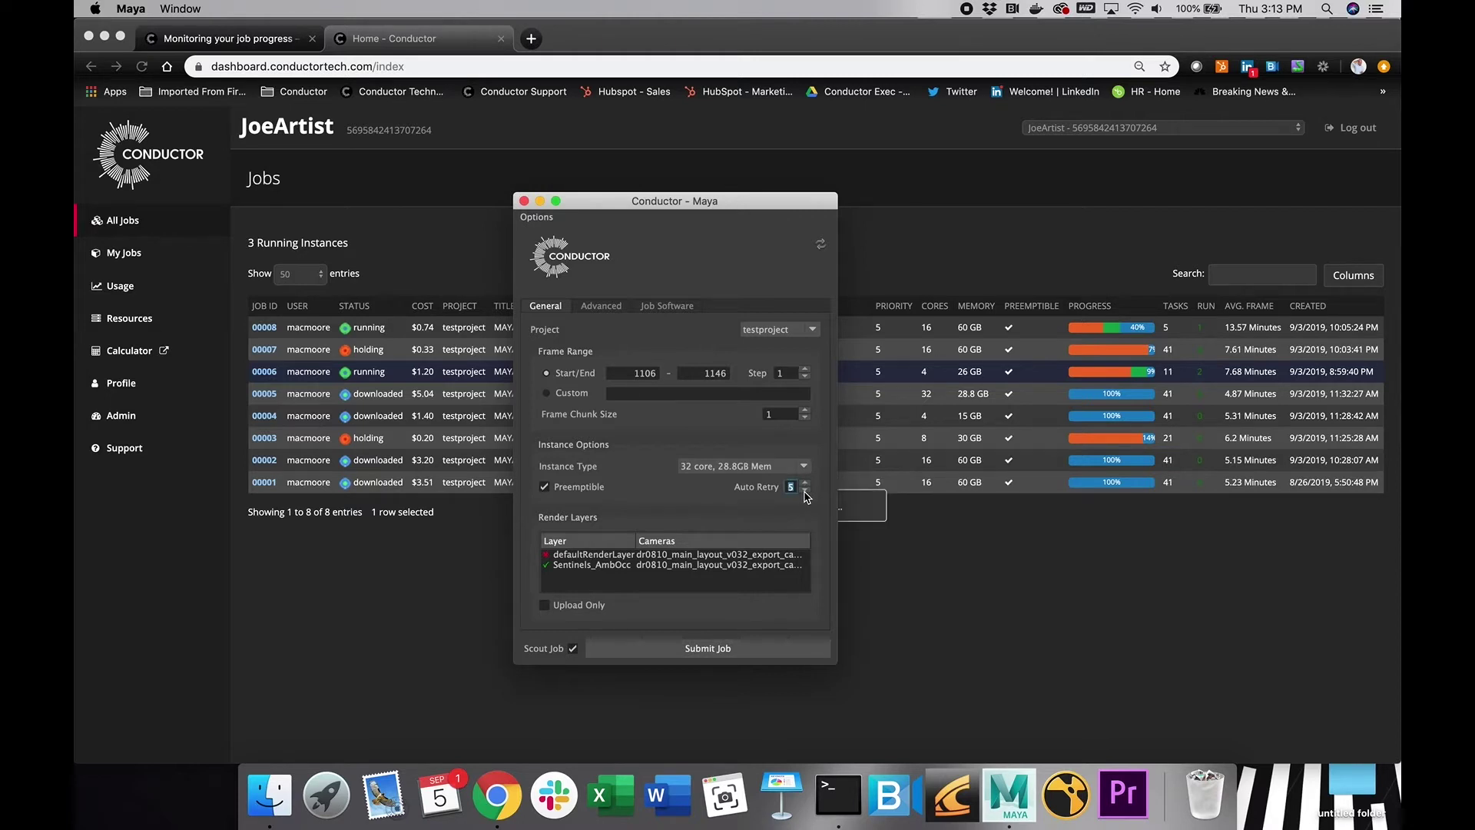
{"action": "left_click", "coordinate": [806, 491]}
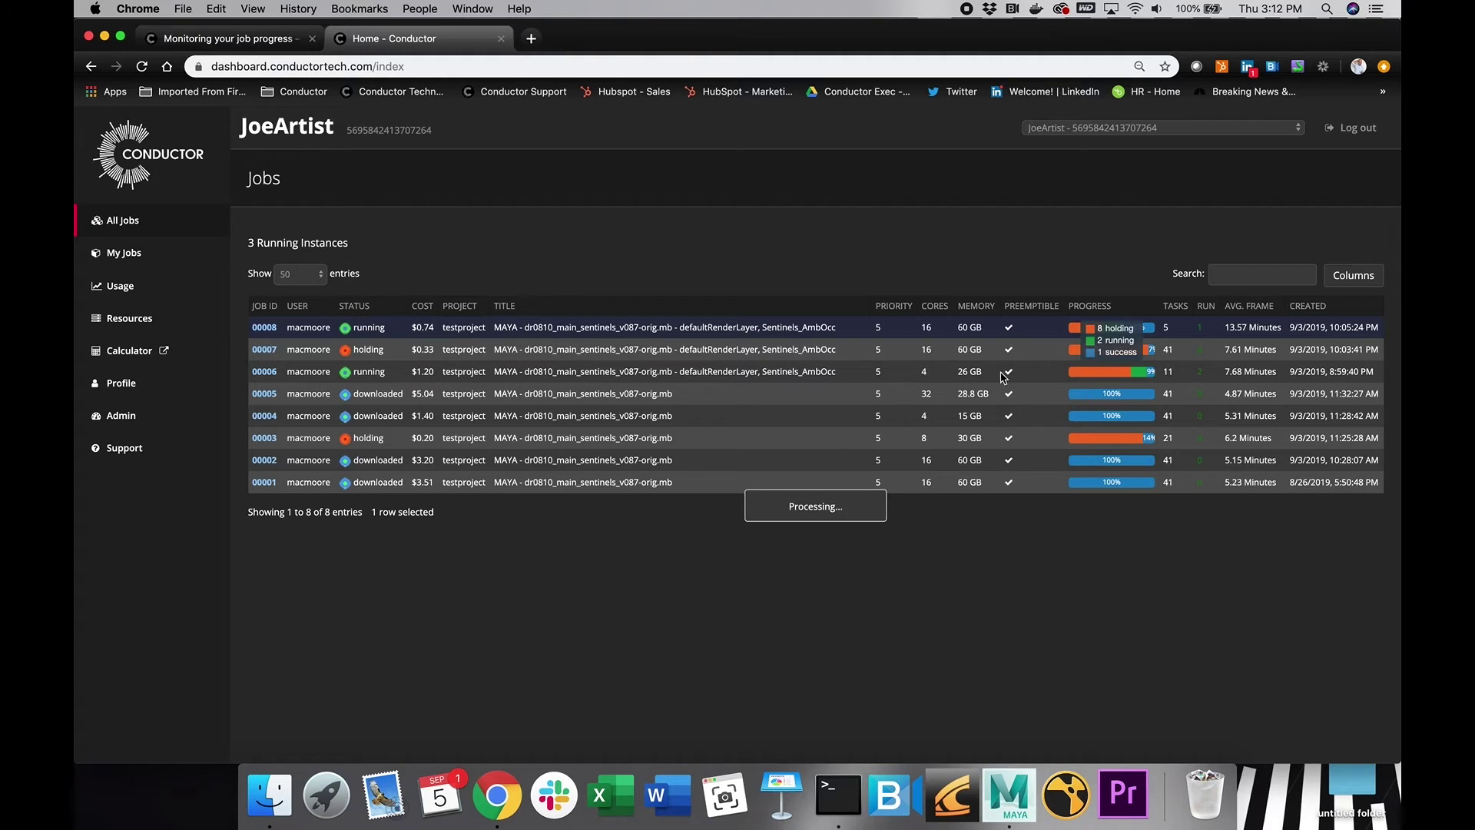
Step: Highlight the memory value of job 00006 in the jobs list and clear the highlight
{"action": "left_click_drag", "start_coordinate": [986, 378], "coordinate": [956, 373]}
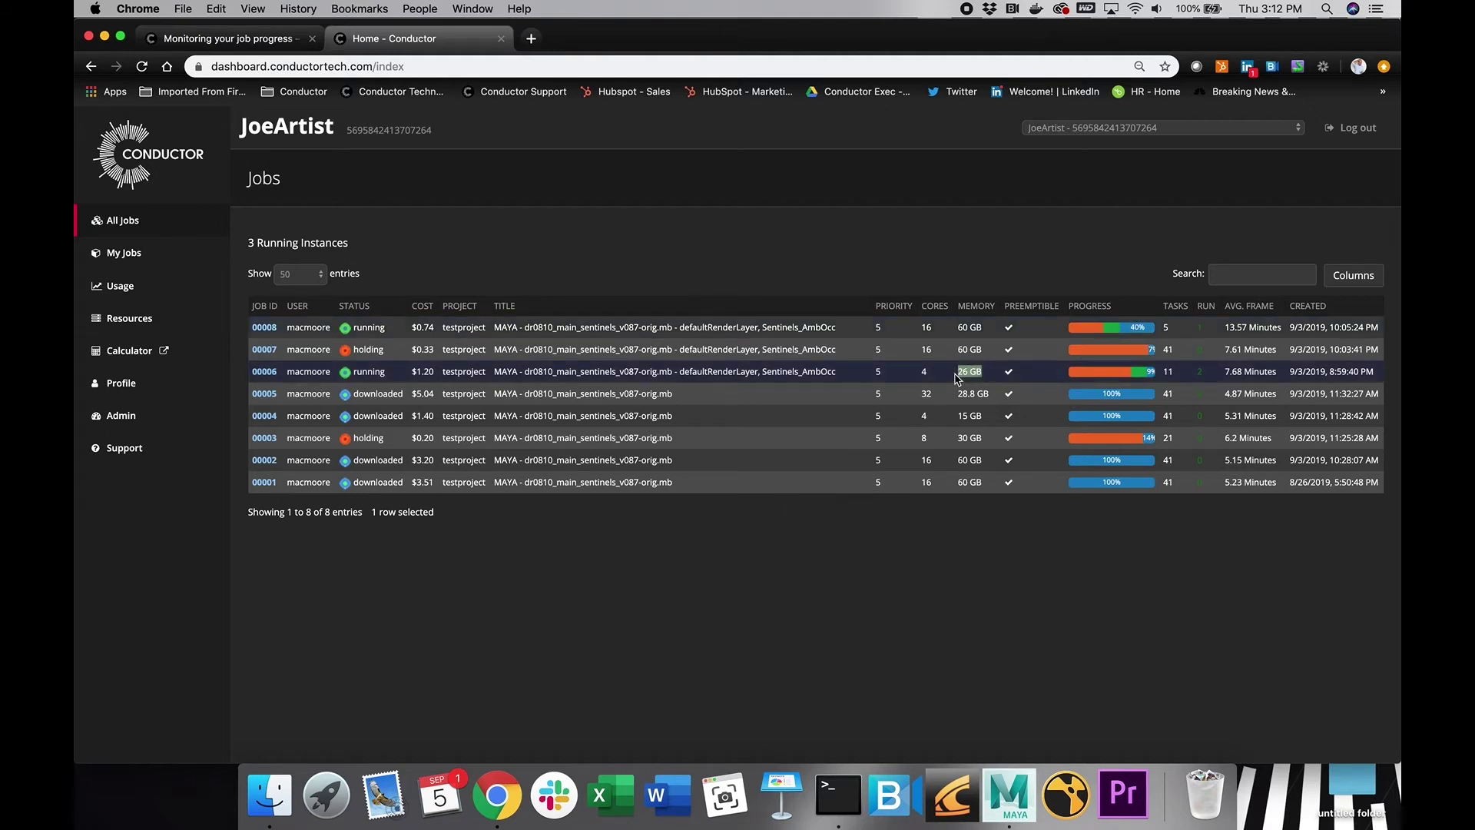
{"action": "left_click", "coordinate": [809, 234]}
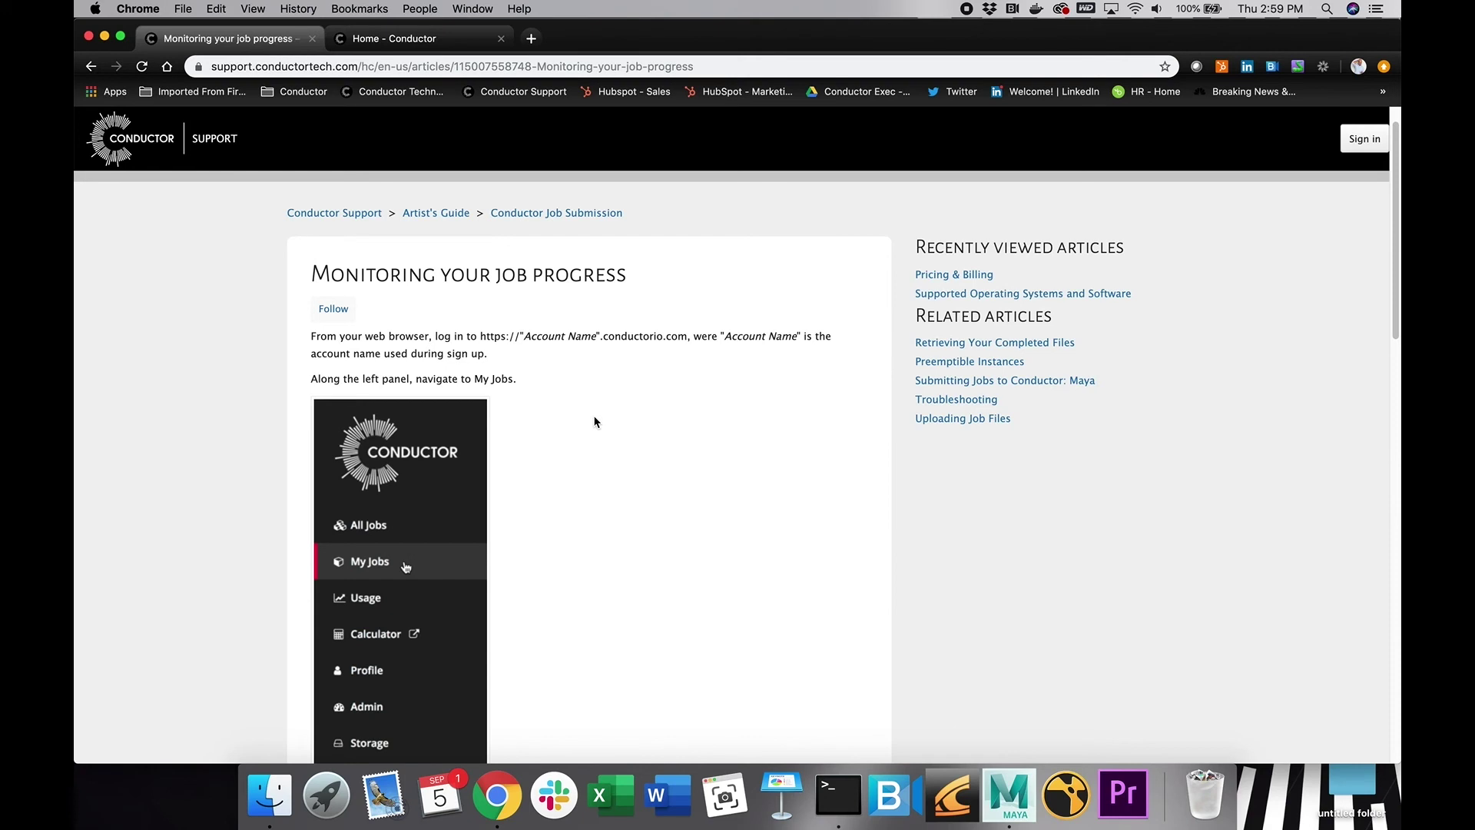
Step: Read through the support article on monitoring job progress
{"action": "scroll", "coordinate": [593, 421], "scroll_direction": "down", "scroll_amount": 3}
{"action": "scroll", "coordinate": [594, 421], "scroll_direction": "up", "scroll_amount": 3}
{"action": "scroll", "coordinate": [594, 421], "scroll_direction": "down", "scroll_amount": 10}
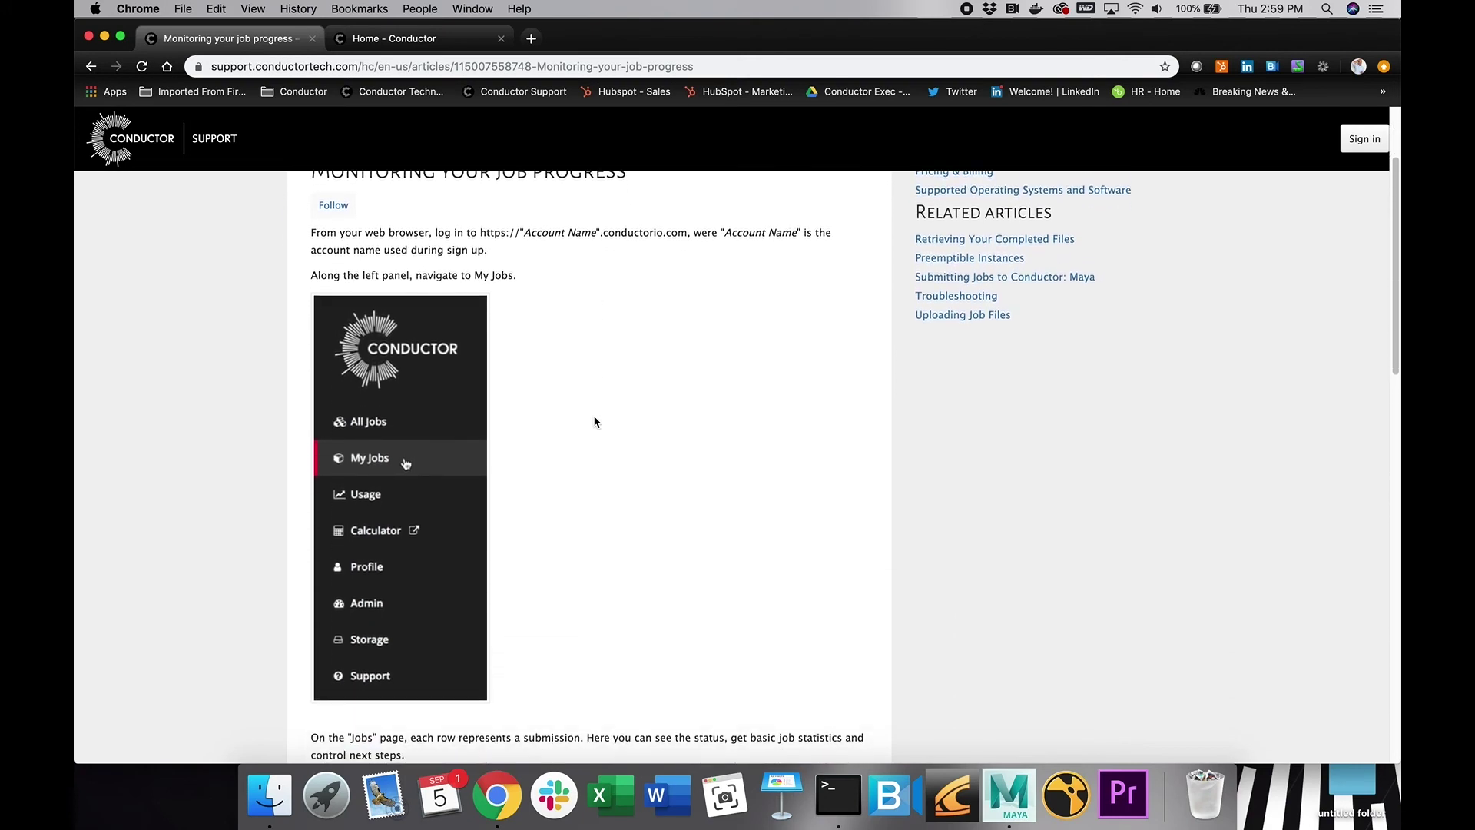